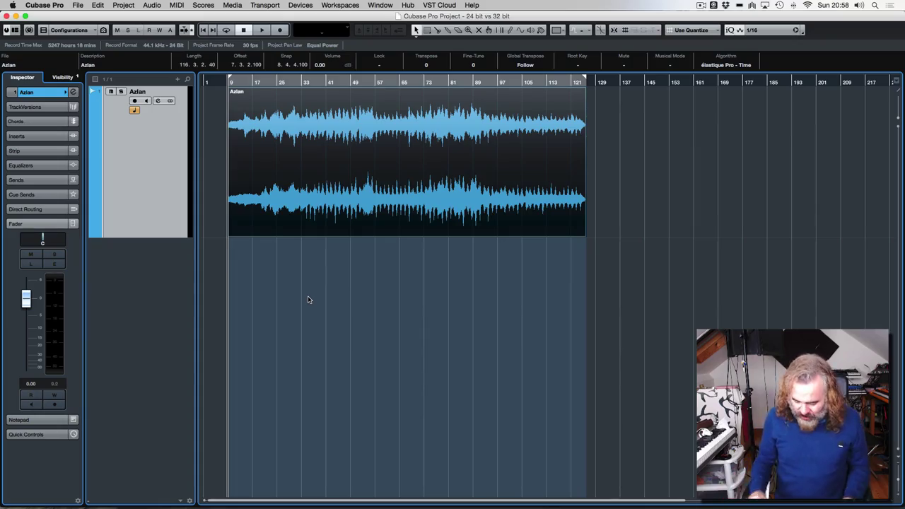
Audition the Azlan track, then set its event volume to 10 dB in the Info Line.
{"action": "key", "text": "space"}
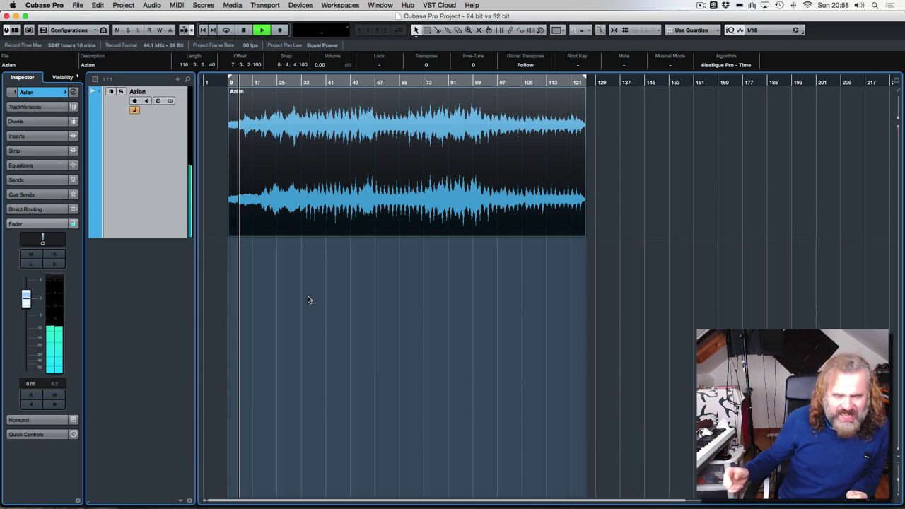
{"action": "key", "text": "space"}
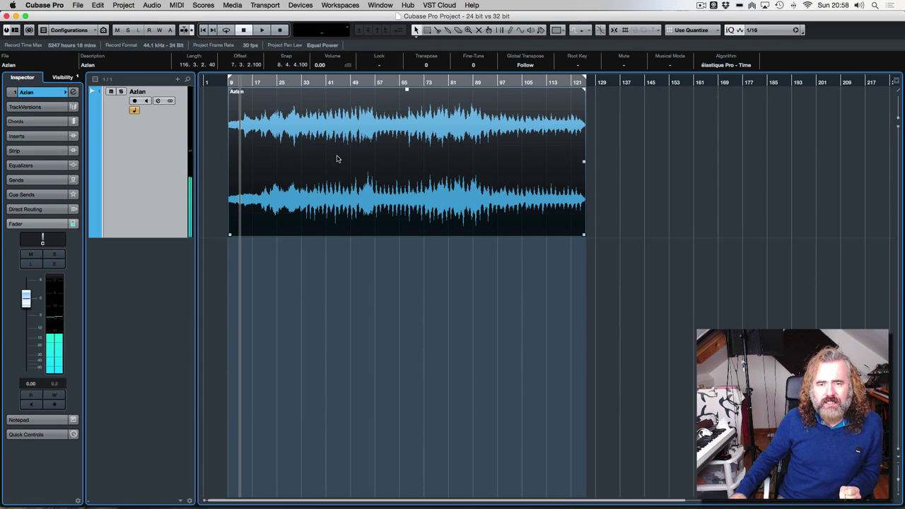
{"action": "left_click", "coordinate": [318, 65]}
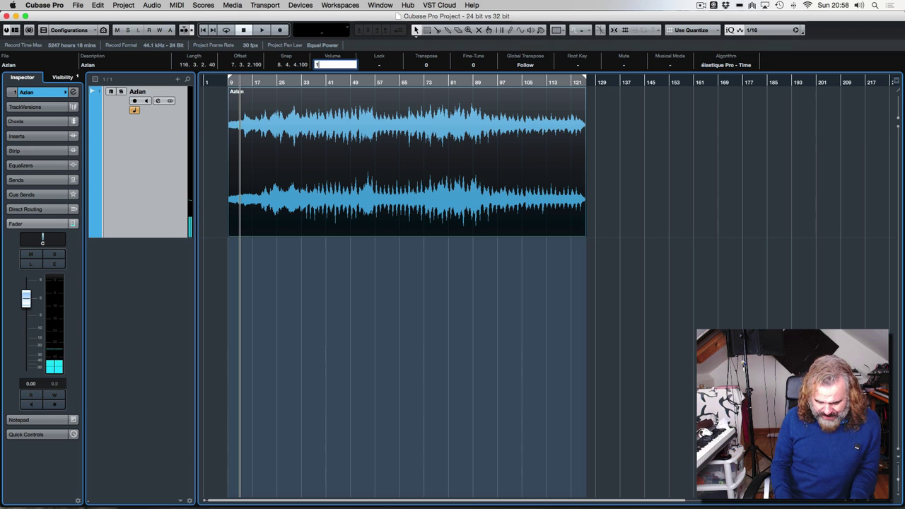
{"action": "type", "text": "10"}
{"action": "key", "text": "Return"}
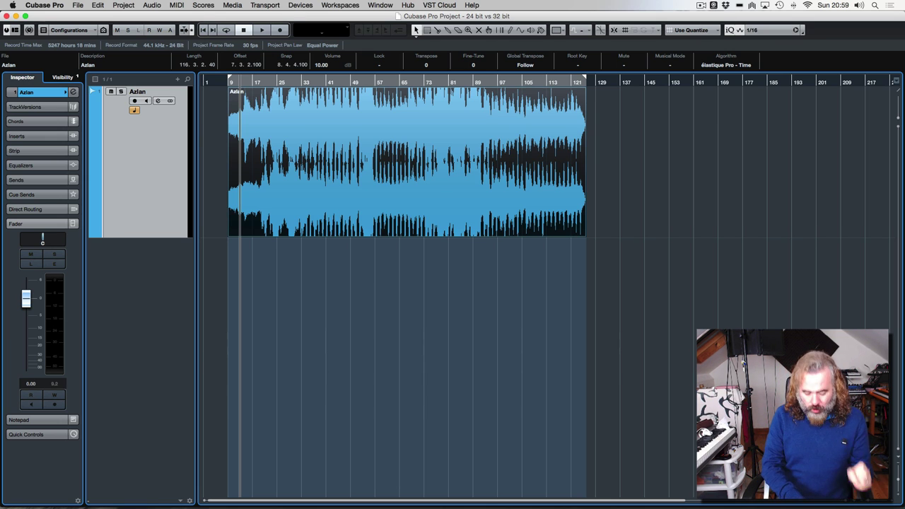
Export a 24 Bit mixdown named 'azlan 24 bit' and import it as a new audio track.
{"action": "key", "text": "super+e"}
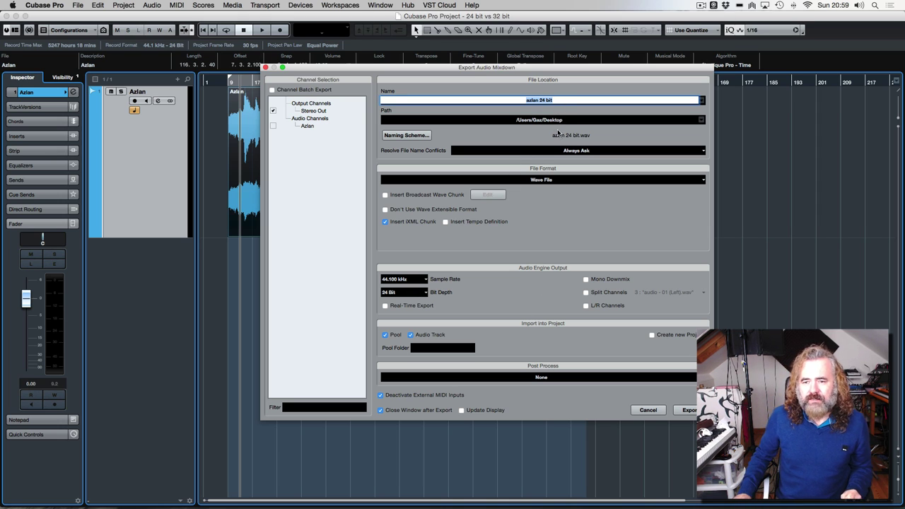
{"action": "left_click", "coordinate": [689, 410]}
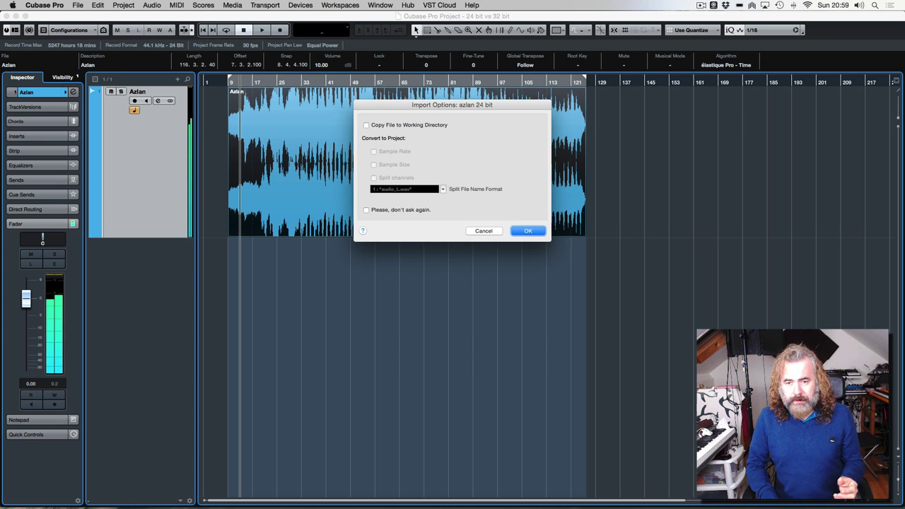
{"action": "key", "text": "Return"}
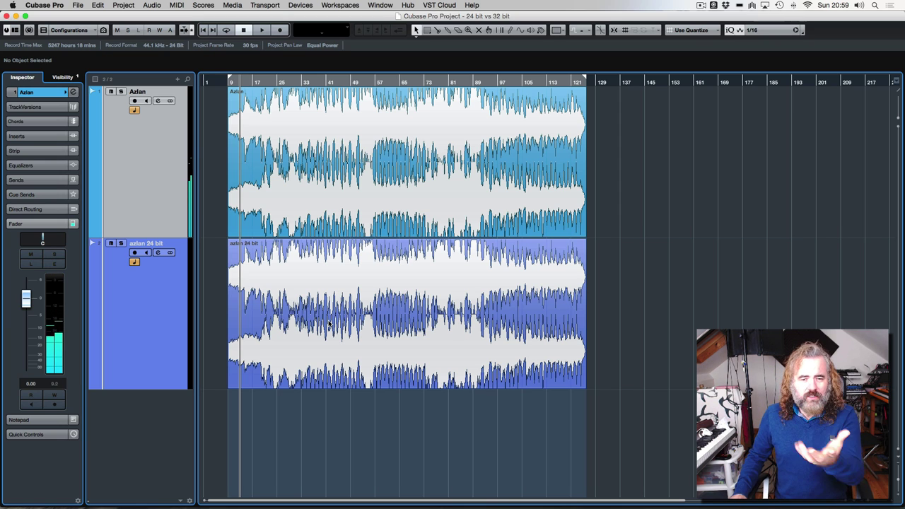
Turn the azlan 24 bit event down to -3.96 dB and cycle-play it from around bar 49.
{"action": "left_click", "coordinate": [365, 290]}
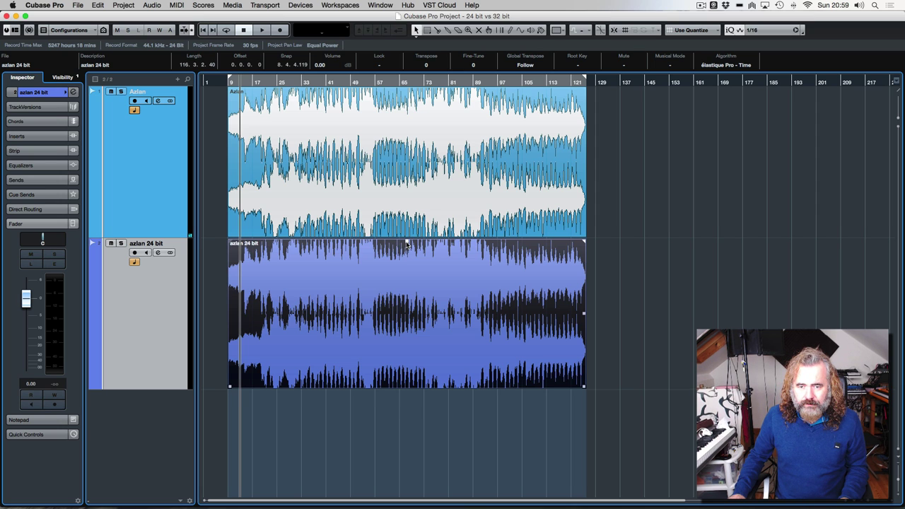
{"action": "left_click_drag", "start_coordinate": [407, 244], "coordinate": [396, 298]}
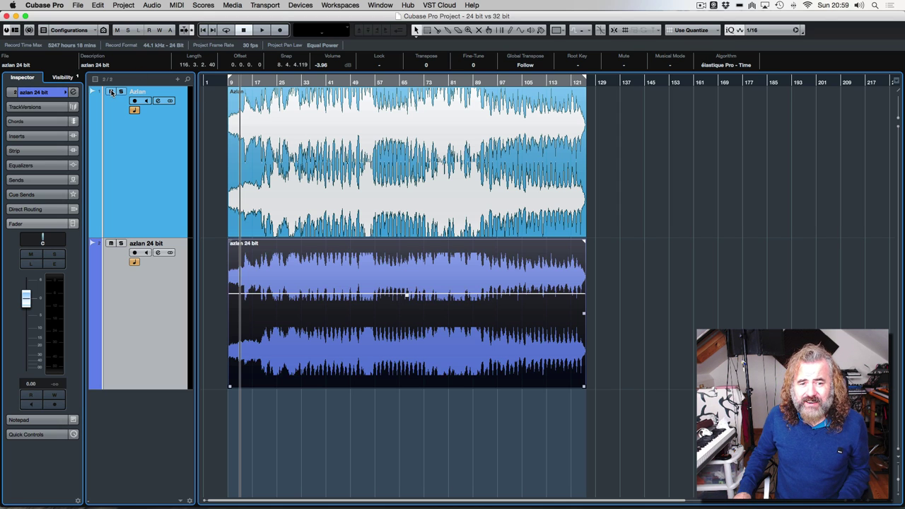
{"action": "left_click", "coordinate": [358, 83]}
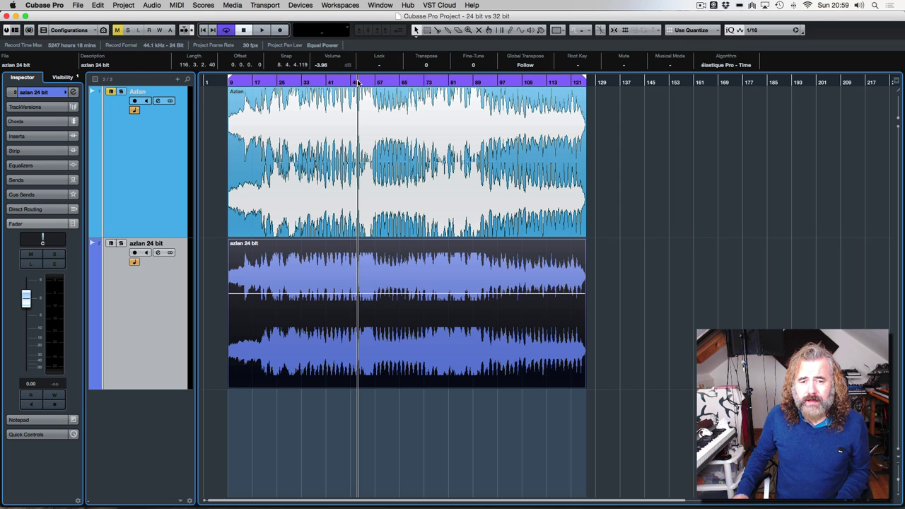
{"action": "key", "text": "slash"}
{"action": "key", "text": "space"}
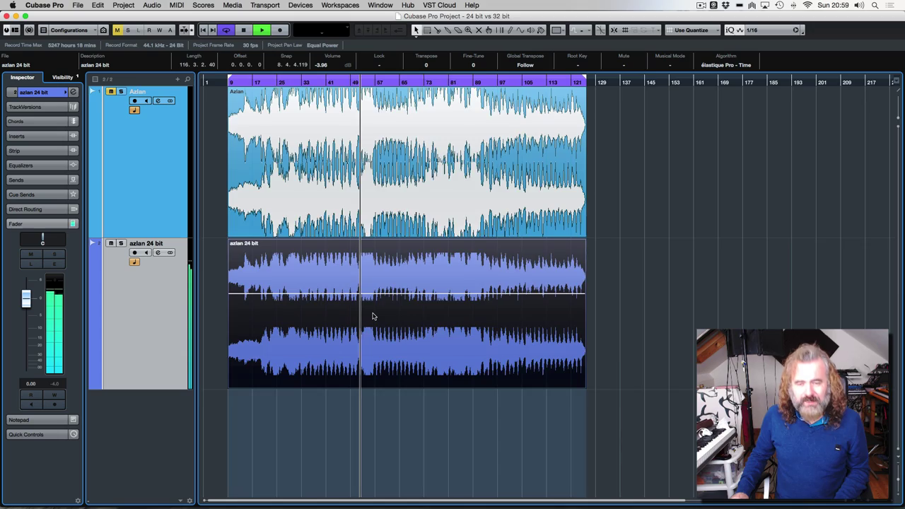
Compare the zoomed-in waveforms, then mute the azlan 24 bit track and select the Azlan event.
{"action": "key", "text": "h"}
{"action": "key", "text": "h"}
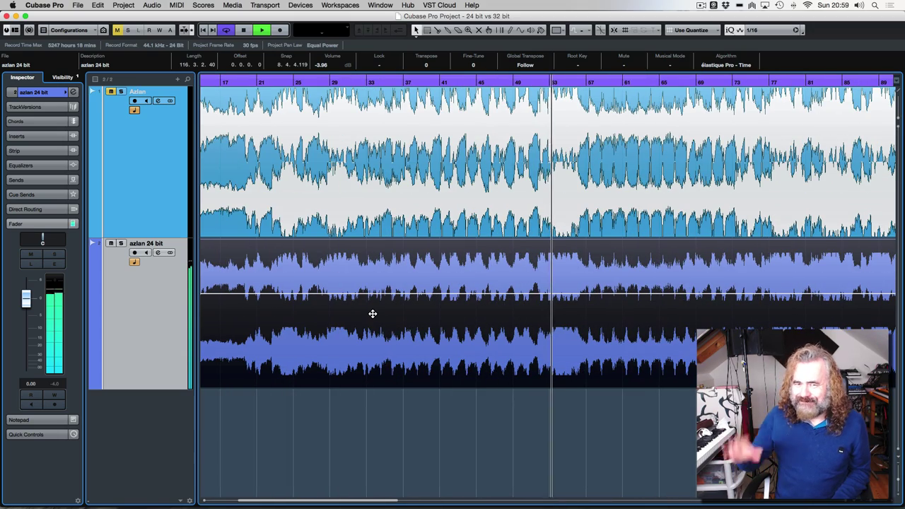
{"action": "key", "text": "space"}
{"action": "key", "text": "g"}
{"action": "key", "text": "g"}
{"action": "key", "text": "g"}
{"action": "key", "text": "g"}
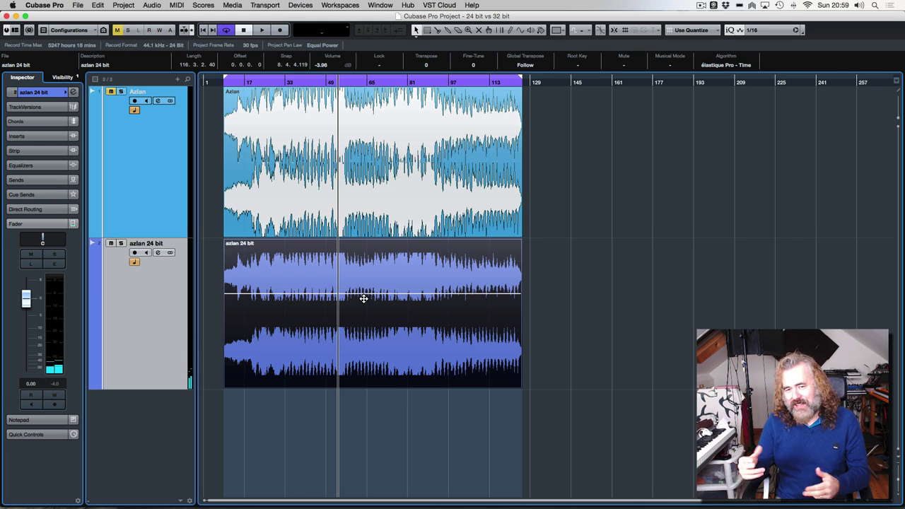
{"action": "left_click", "coordinate": [112, 243]}
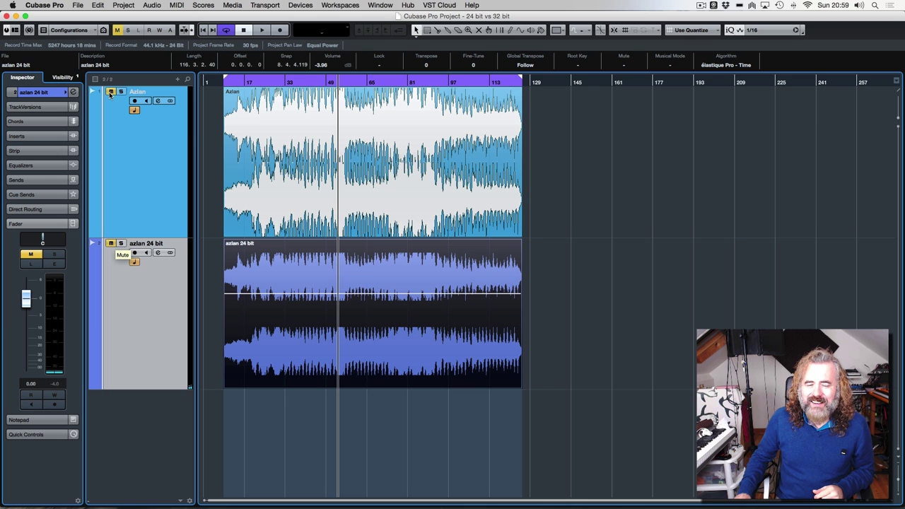
{"action": "left_click", "coordinate": [315, 177]}
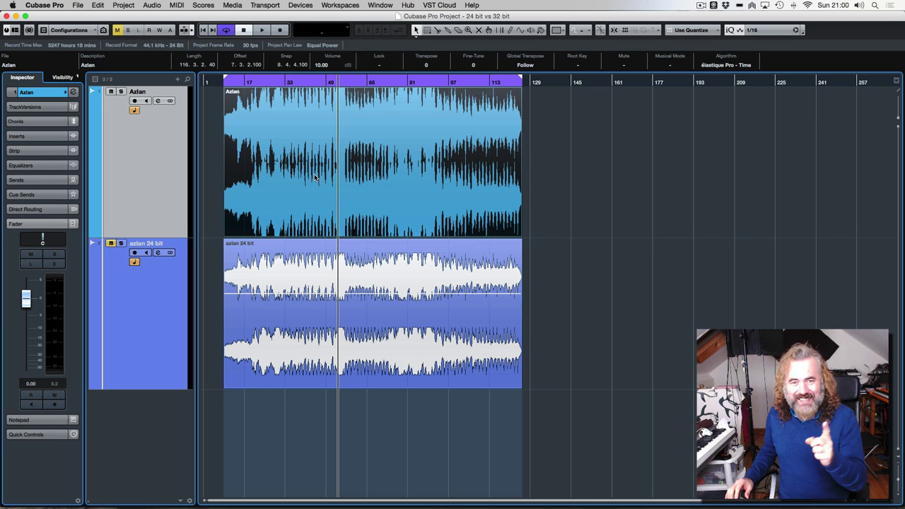
Export a 32 Bit (float) mixdown named 'azlan 32 bit' and import it as a third audio track.
{"action": "key", "text": "super+e"}
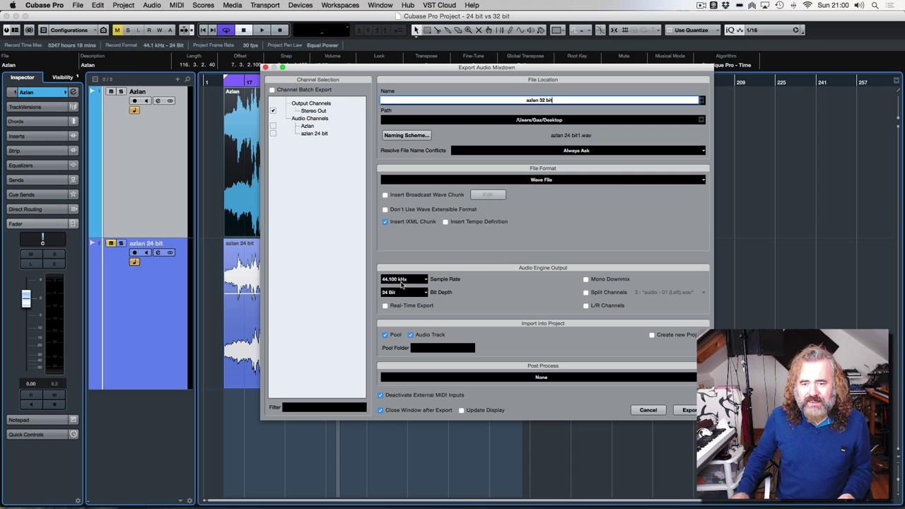
{"action": "left_click", "coordinate": [421, 292]}
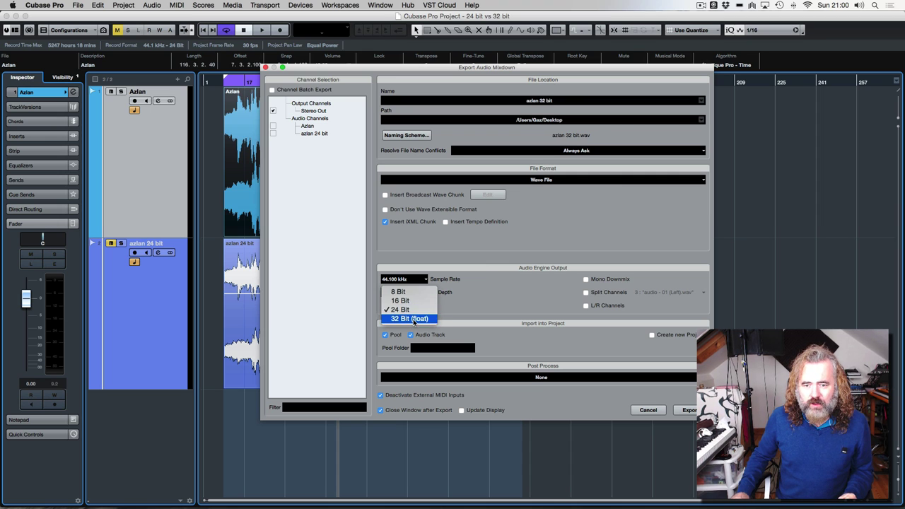
{"action": "left_click", "coordinate": [413, 319]}
{"action": "left_click", "coordinate": [683, 411]}
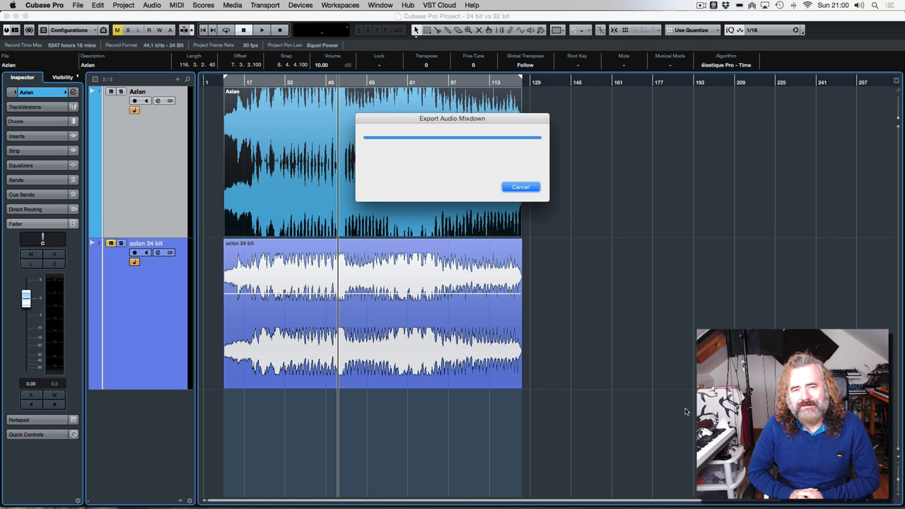
{"action": "key", "text": "Return"}
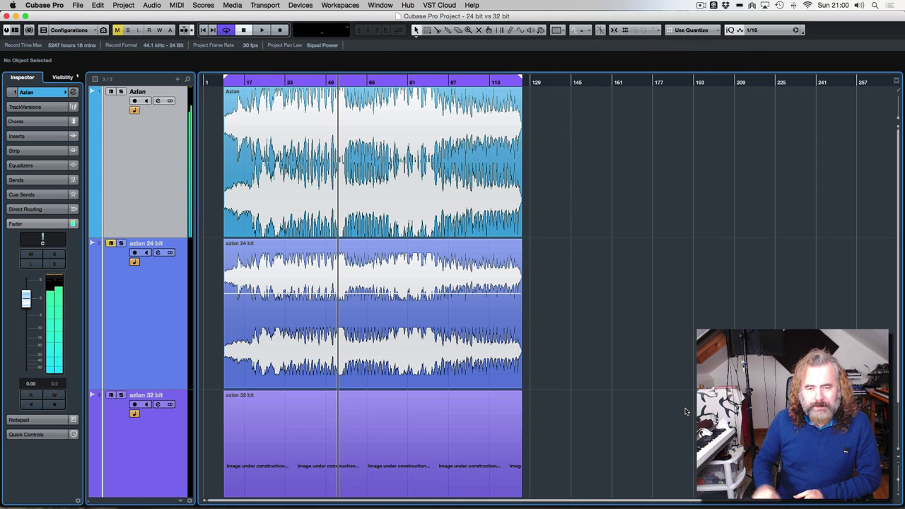
Zoom in and drag the azlan 32 bit event volume down to -7.35 dB, peaks staying unclipped.
{"action": "scroll", "coordinate": [644, 401], "scroll_direction": "down", "scroll_amount": 2}
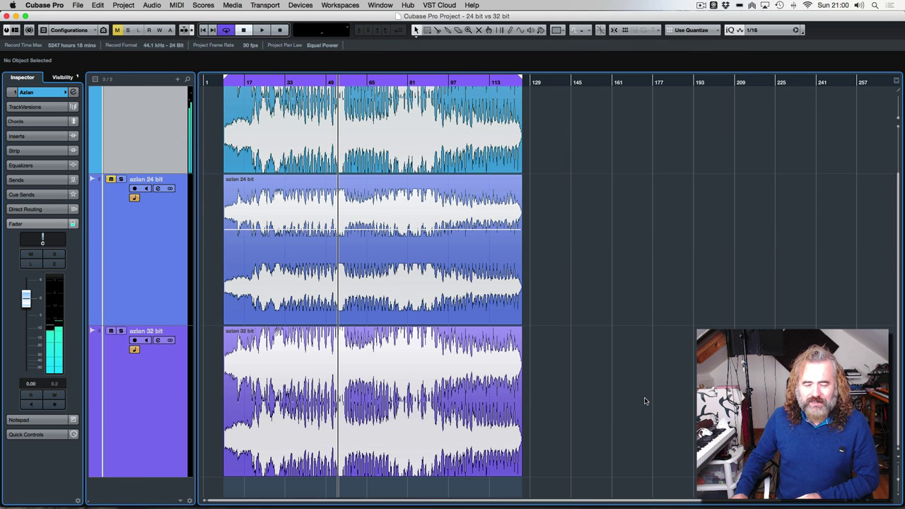
{"action": "left_click", "coordinate": [343, 358]}
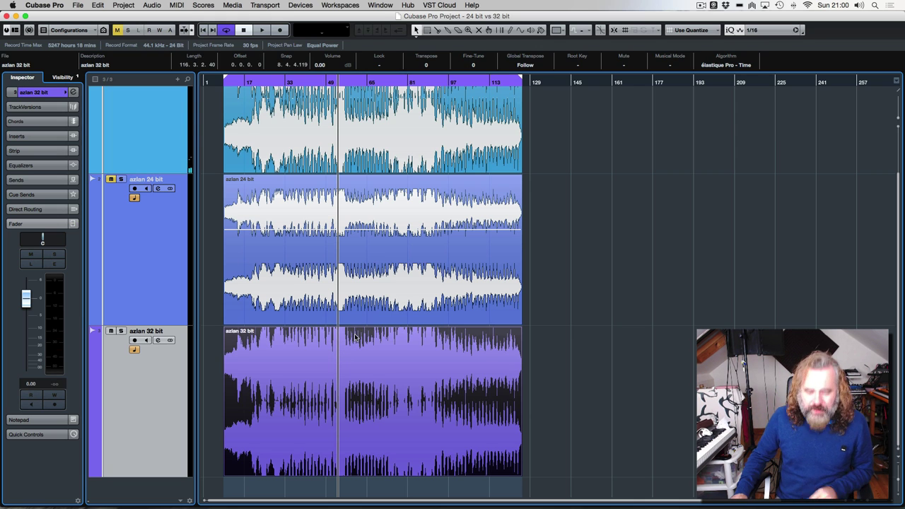
{"action": "key", "text": "h"}
{"action": "key", "text": "h"}
{"action": "key", "text": "h"}
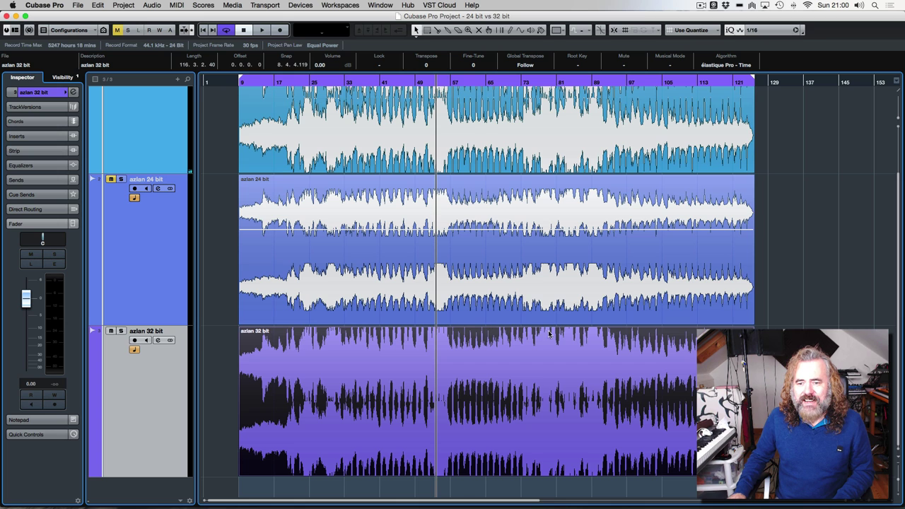
{"action": "left_click", "coordinate": [463, 290]}
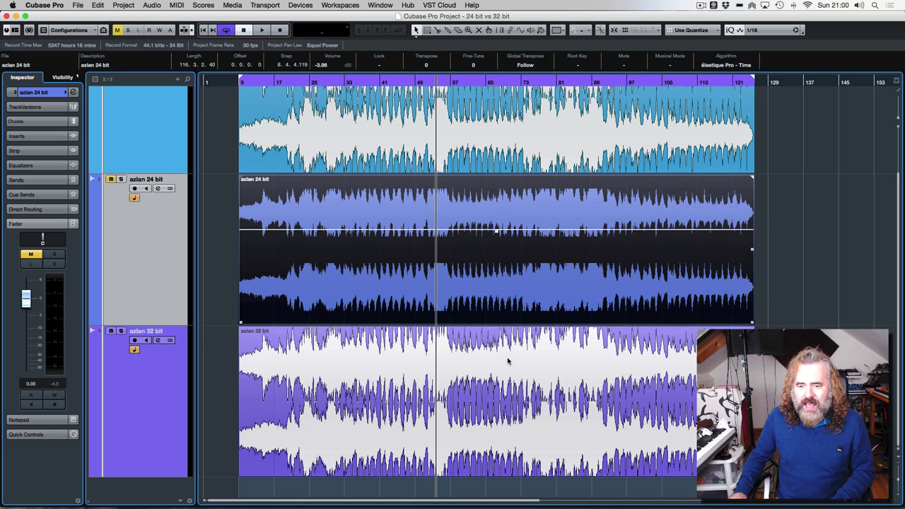
{"action": "left_click", "coordinate": [503, 350]}
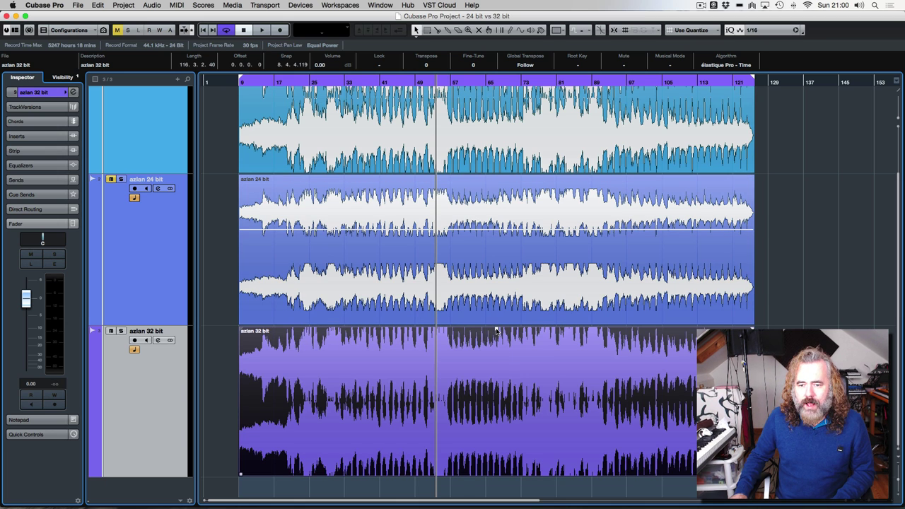
{"action": "left_click_drag", "start_coordinate": [495, 328], "coordinate": [484, 404]}
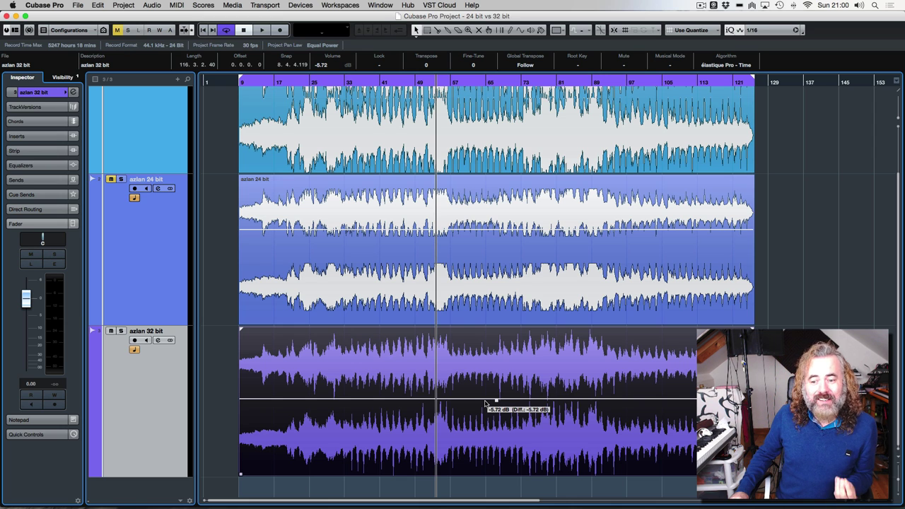
{"action": "left_click_drag", "start_coordinate": [484, 405], "coordinate": [482, 417]}
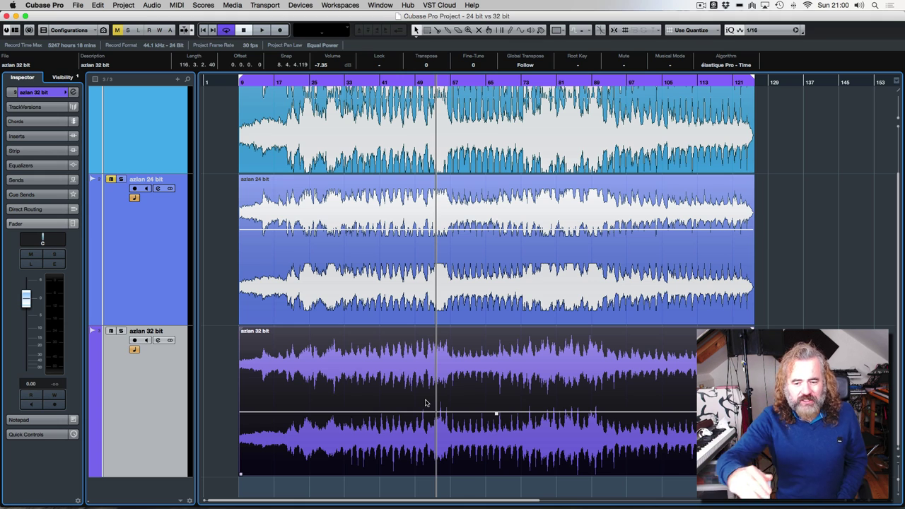
Reset the azlan 32 bit event to 0 dB, solo its track and listen back.
{"action": "key", "text": "super+z"}
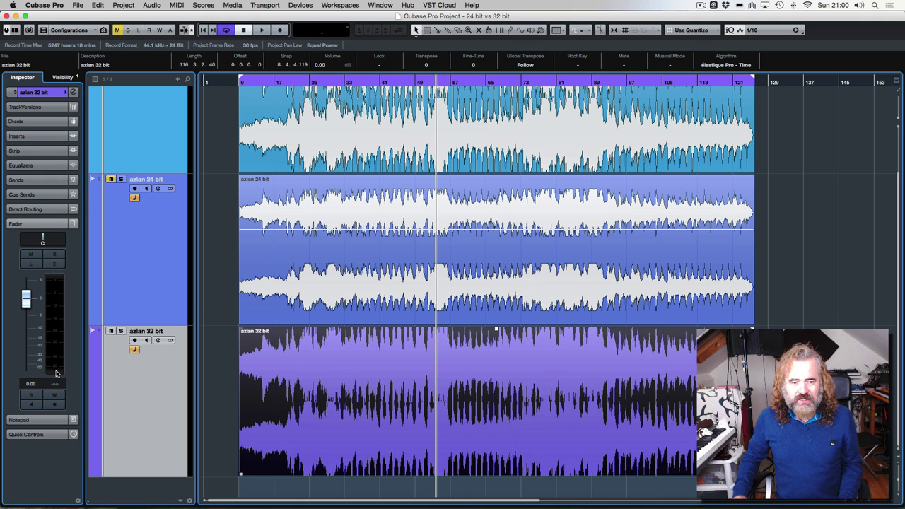
{"action": "left_click", "coordinate": [121, 331]}
{"action": "key", "text": "space"}
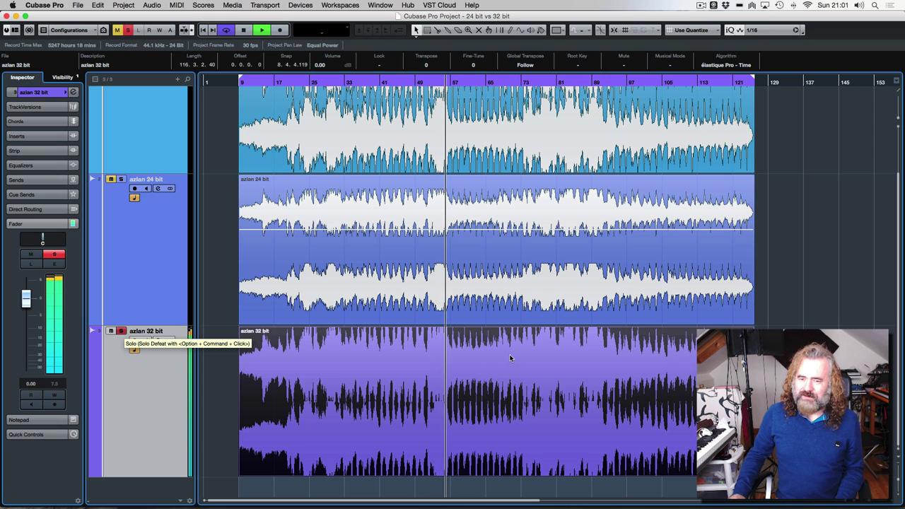
{"action": "key", "text": "space"}
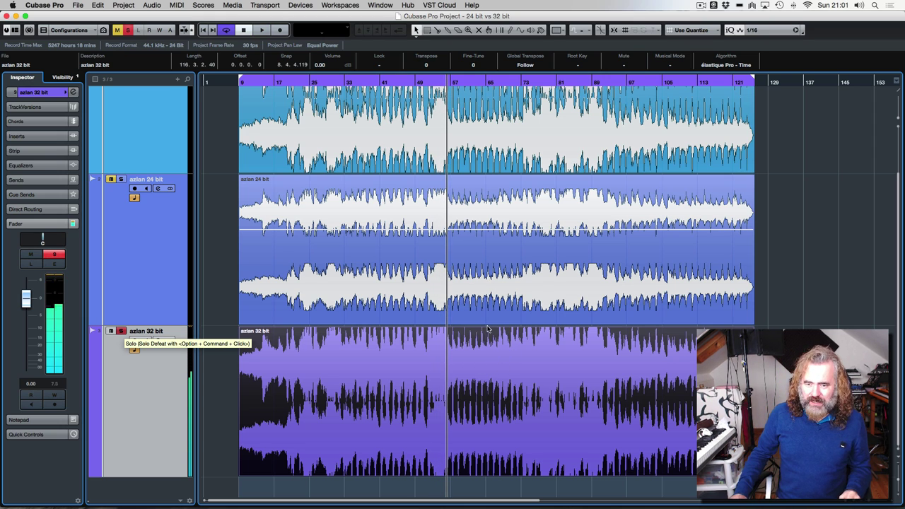
Lower the azlan 32 bit event to -6.10 dB and play it from bar 49, zoomed in.
{"action": "scroll", "coordinate": [474, 341], "scroll_direction": "up", "scroll_amount": 4}
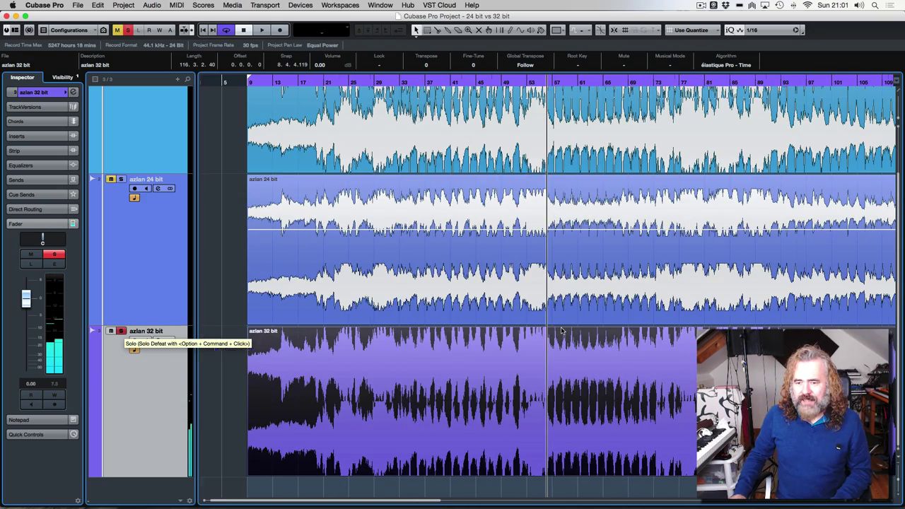
{"action": "scroll", "coordinate": [559, 339], "scroll_direction": "down", "scroll_amount": 4}
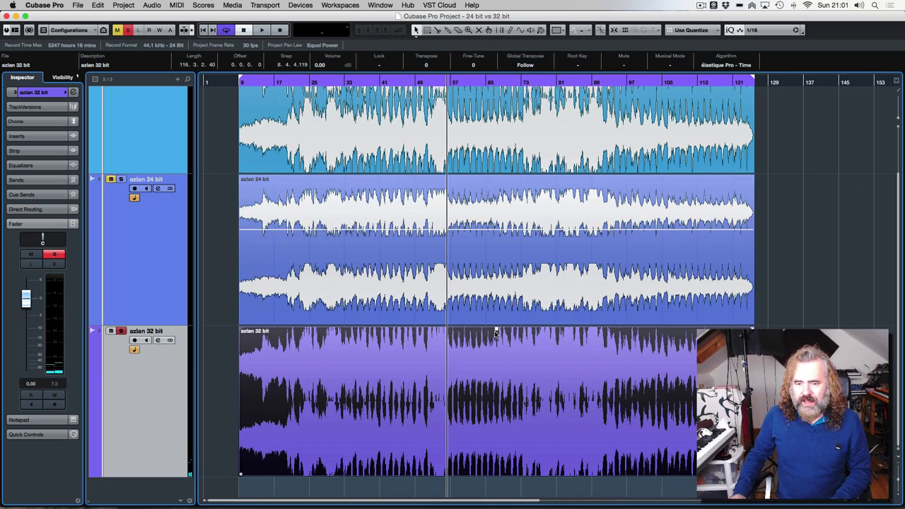
{"action": "left_click_drag", "start_coordinate": [496, 330], "coordinate": [494, 405]}
{"action": "left_click", "coordinate": [428, 83]}
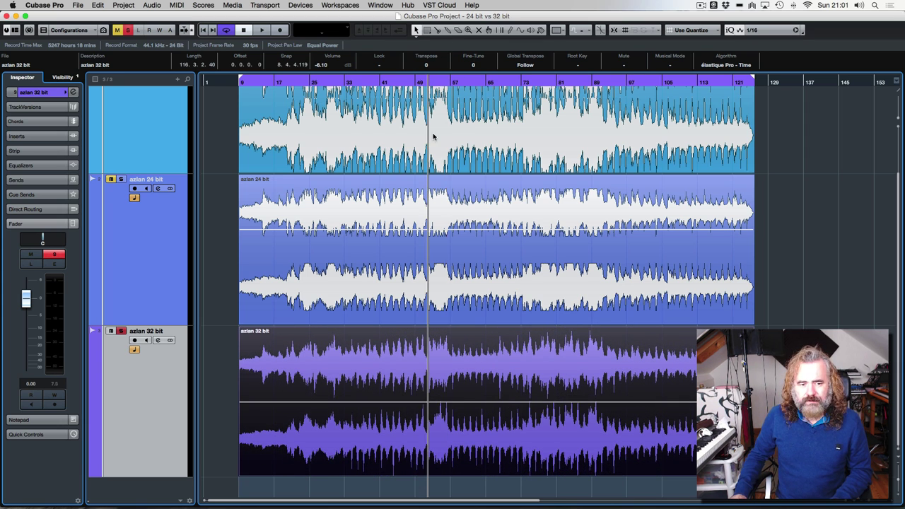
{"action": "key", "text": "space"}
{"action": "key", "text": "h"}
{"action": "key", "text": "h"}
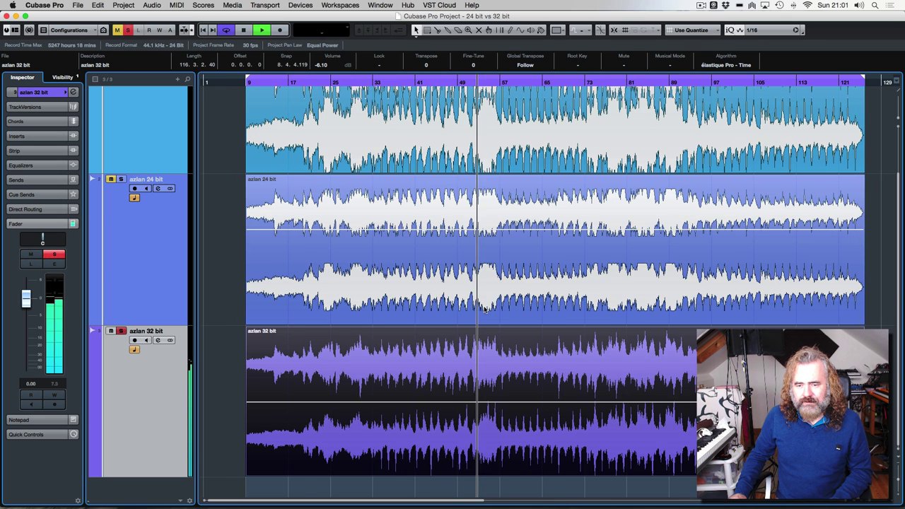